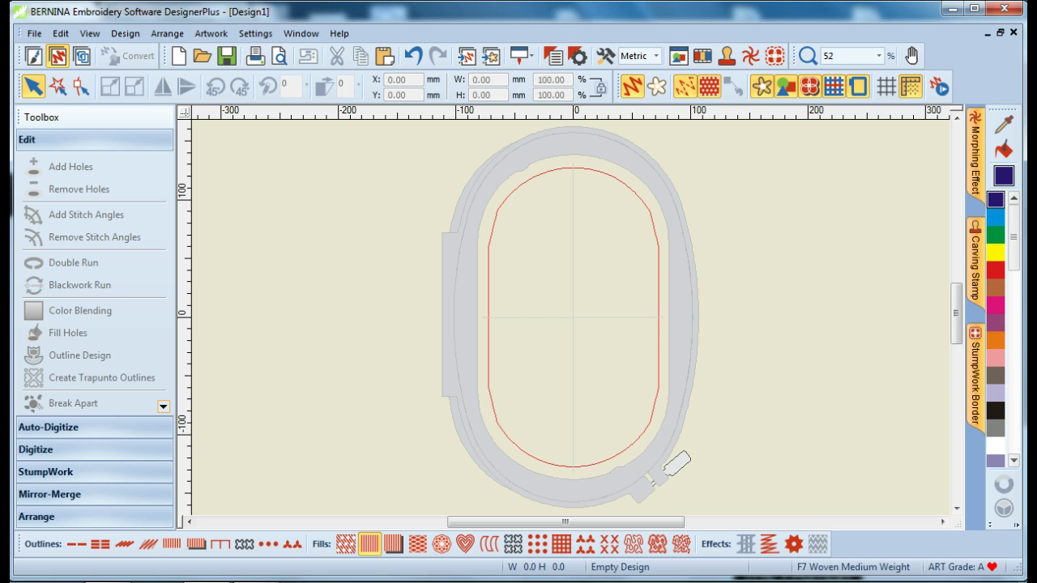
Choose the Appliqué digitizing tool and place the first five points of the star outline.
left_click(50, 450)
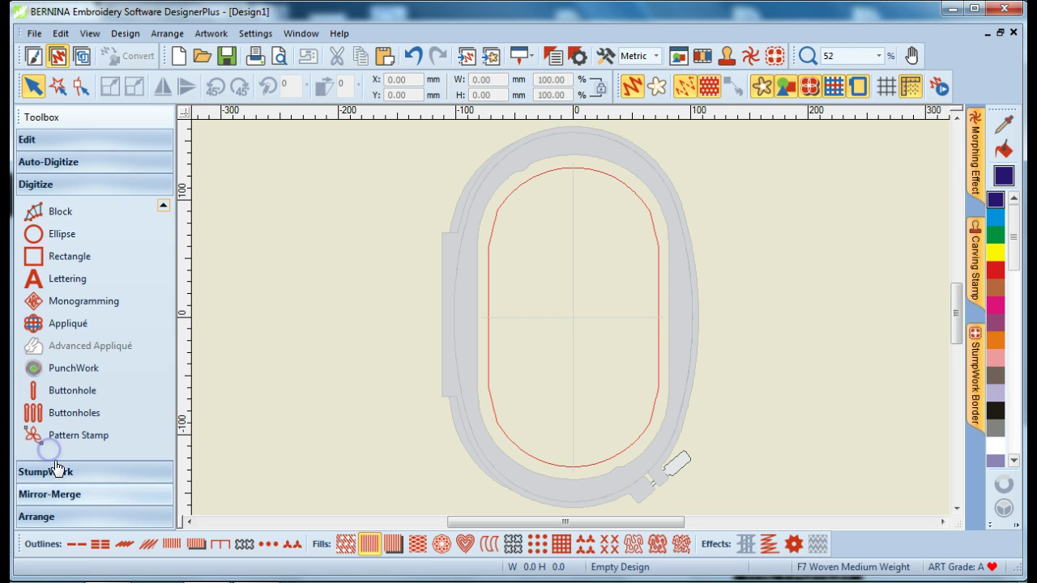
left_click(50, 324)
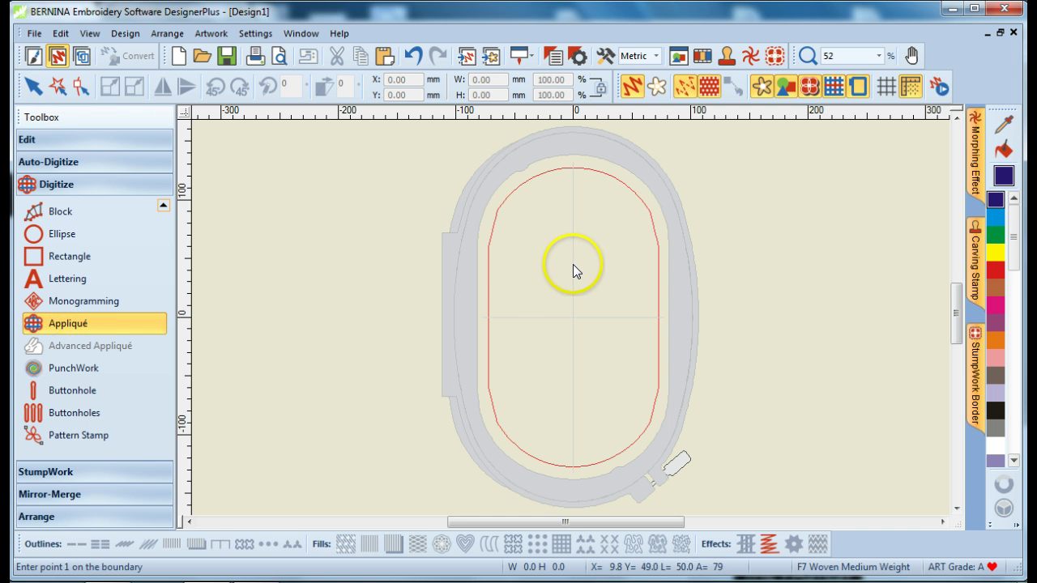
left_click(536, 241)
left_click(533, 280)
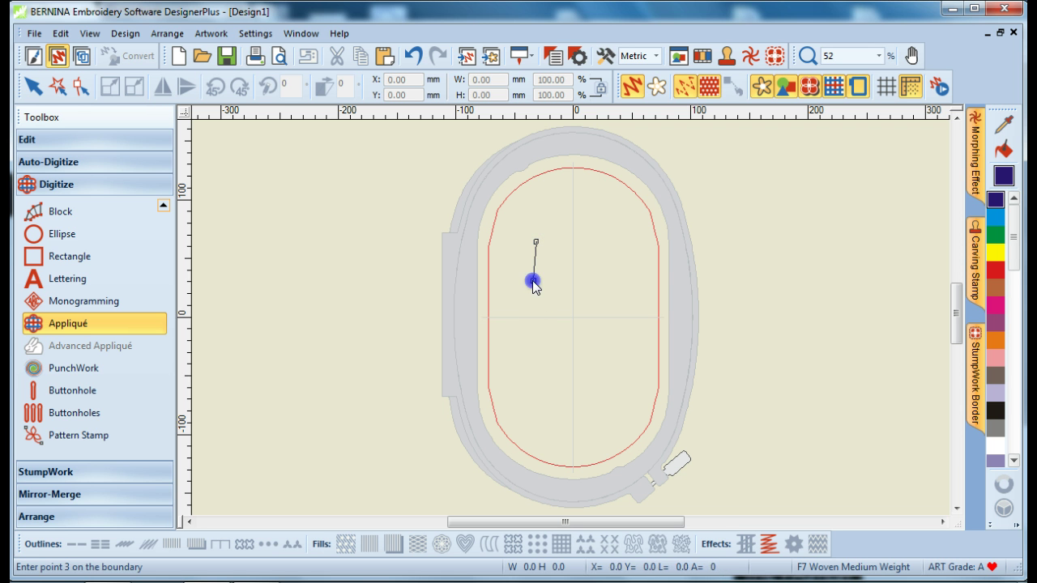
left_click(501, 293)
left_click(536, 306)
left_click(544, 342)
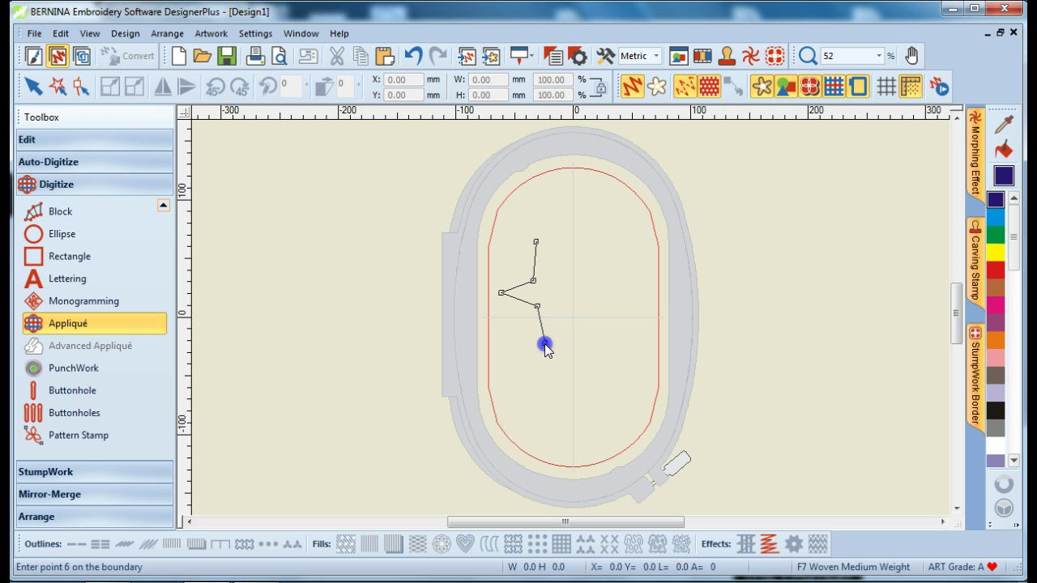
Place the remaining star points and finish the closed ten-point appliqué star.
left_click(557, 303)
left_click(593, 316)
left_click(569, 281)
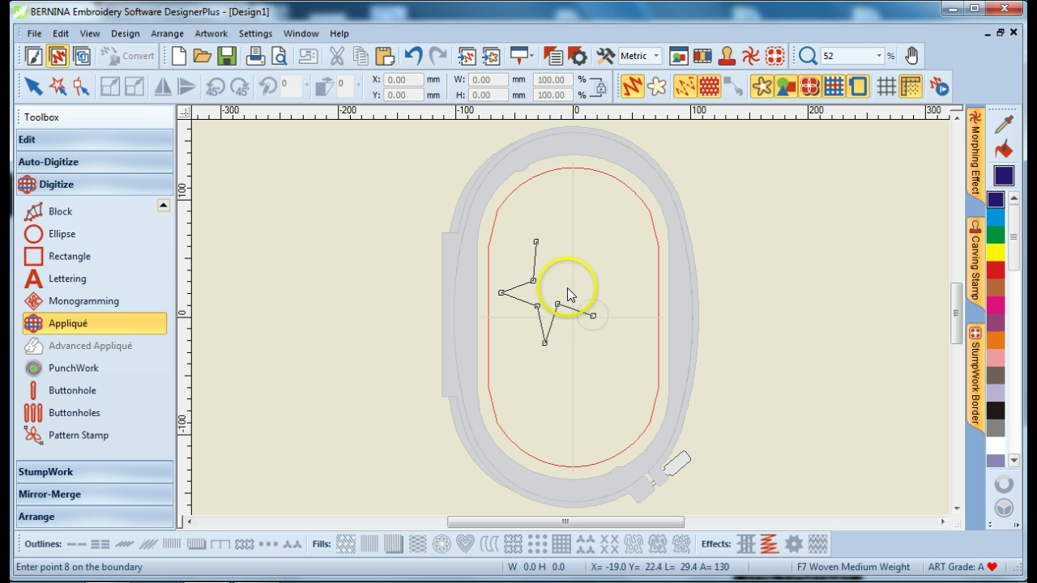
left_click(591, 253)
left_click(555, 262)
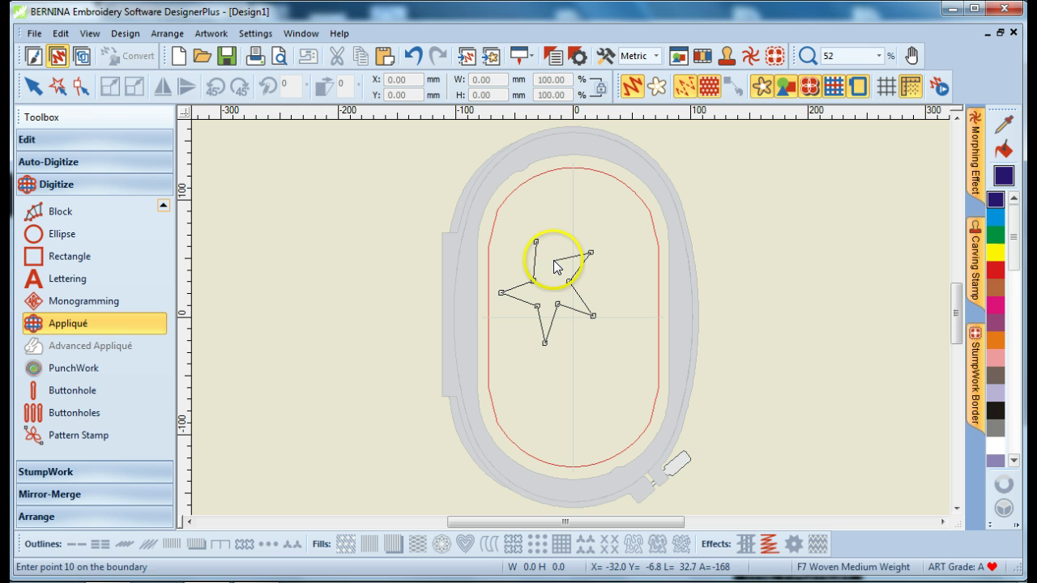
key("Return")
key("Return")
key("Return")
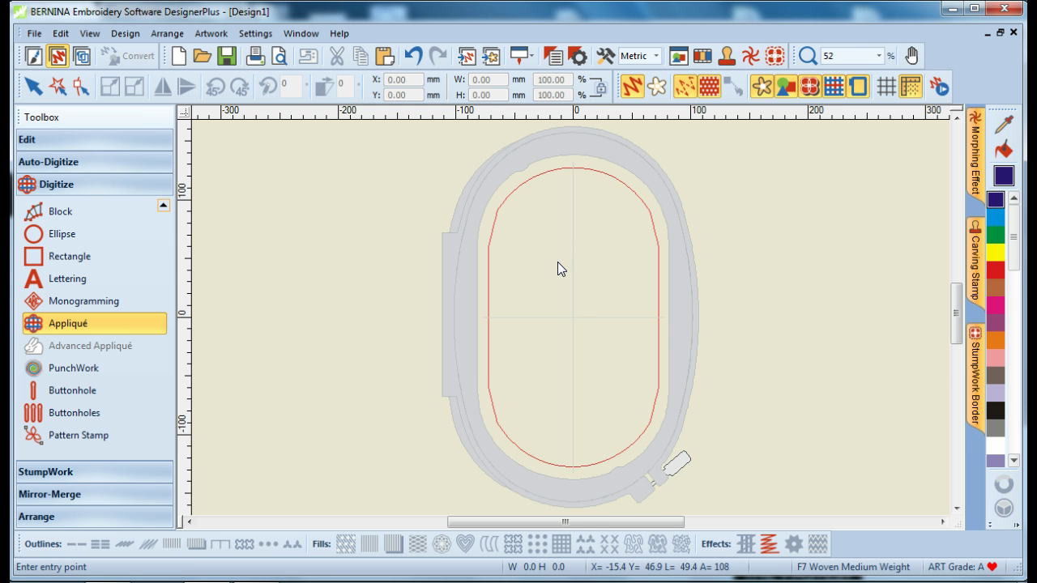
Drag a copy of the star so it overlaps the first on the right.
left_click(33, 83)
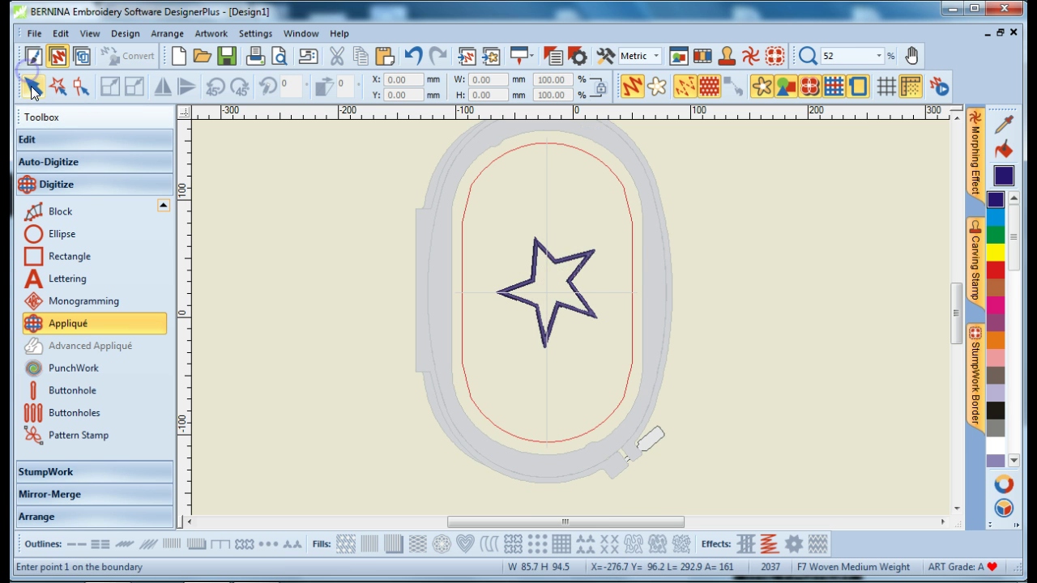
left_click(513, 312)
left_click_drag(513, 312, 621, 289)
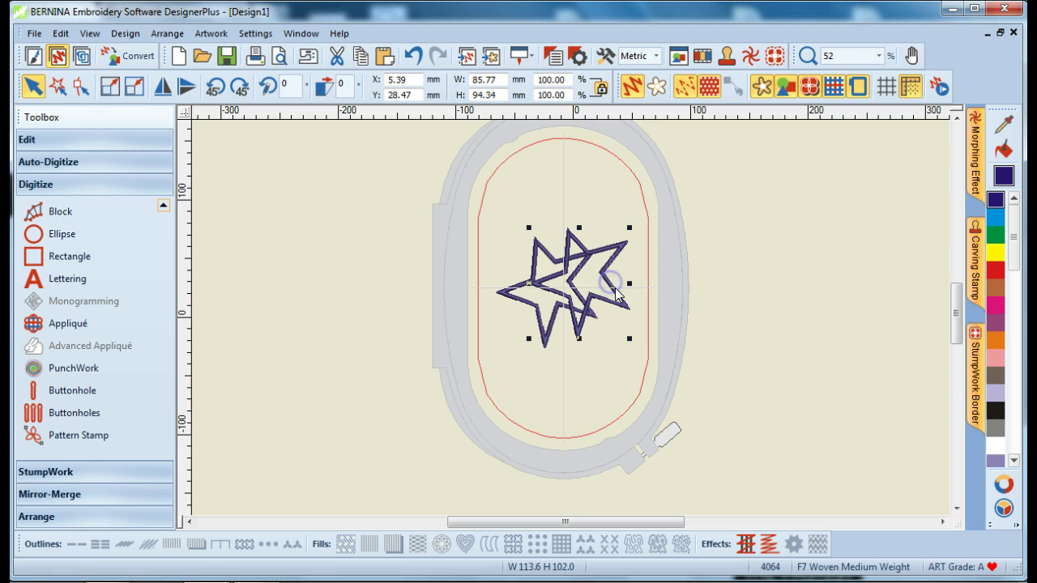
left_click(618, 295)
Rotate the copied star slightly clockwise, nudge it down-right, then reselect it.
left_click_drag(629, 227, 642, 243)
left_click(608, 289)
left_click_drag(612, 293, 624, 307)
left_click(615, 389)
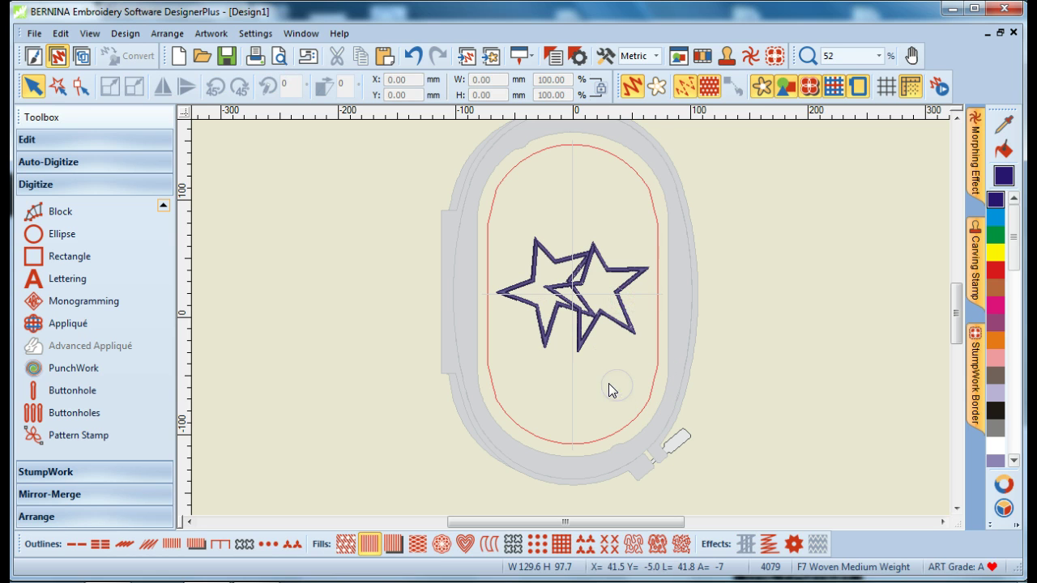
left_click(593, 387)
left_click(615, 334)
Color the second star red from the palette.
left_click(996, 270)
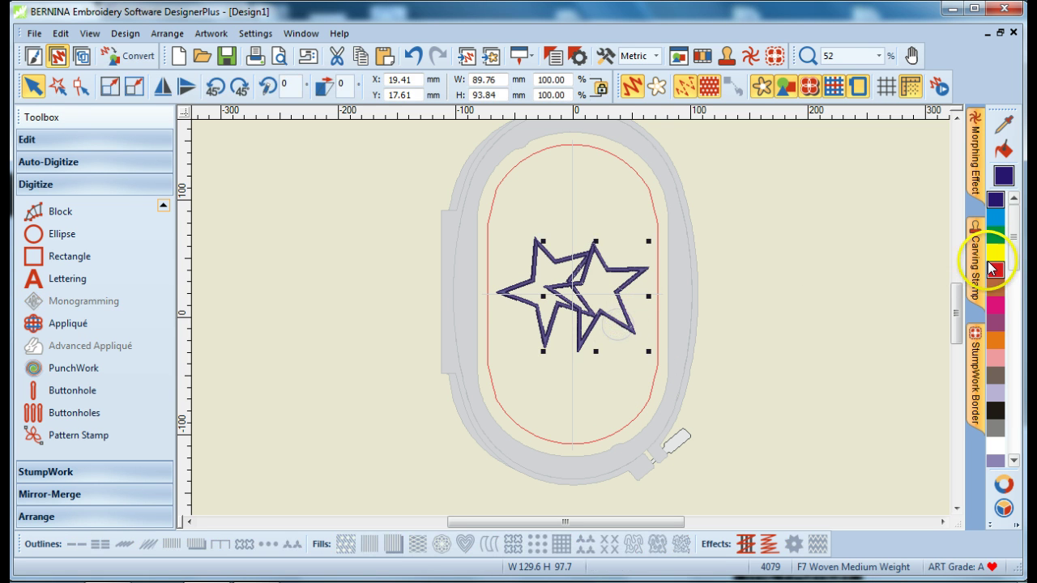
left_click(789, 372)
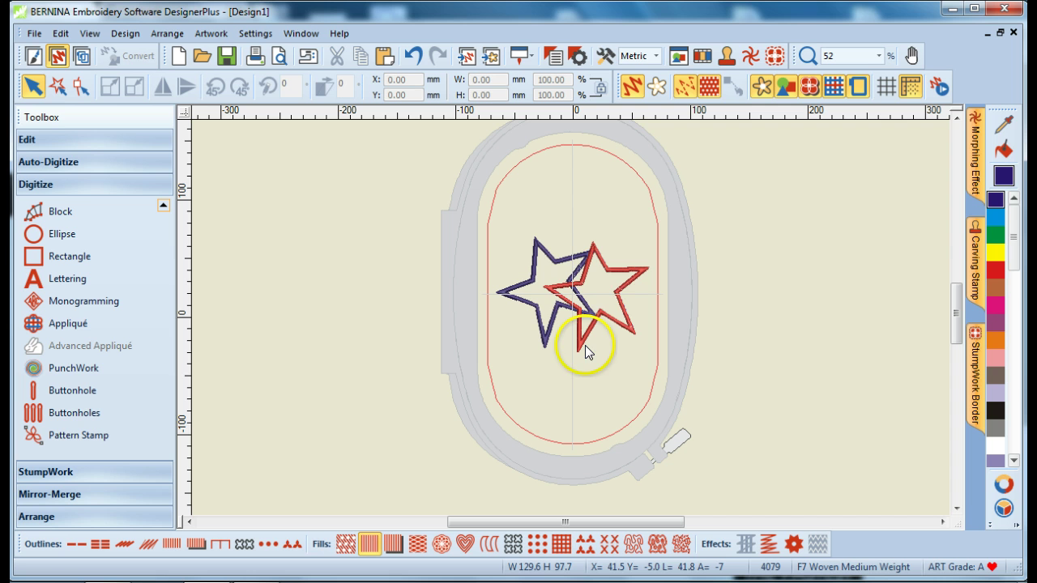
left_click(593, 312)
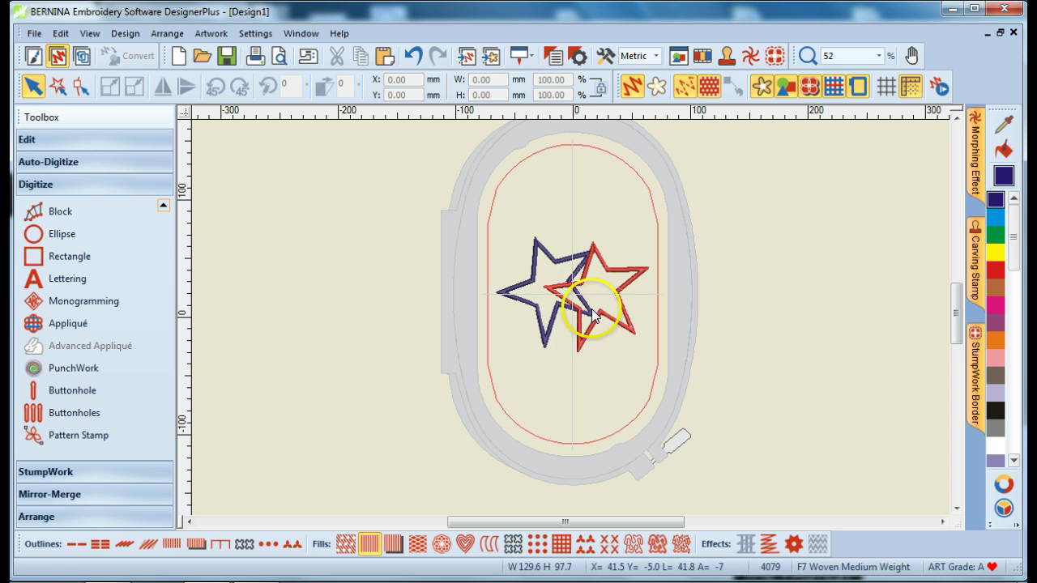
Select both stars and apply Remove Appliqué Overlaps to trim their overlap.
left_click_drag(680, 374, 440, 217)
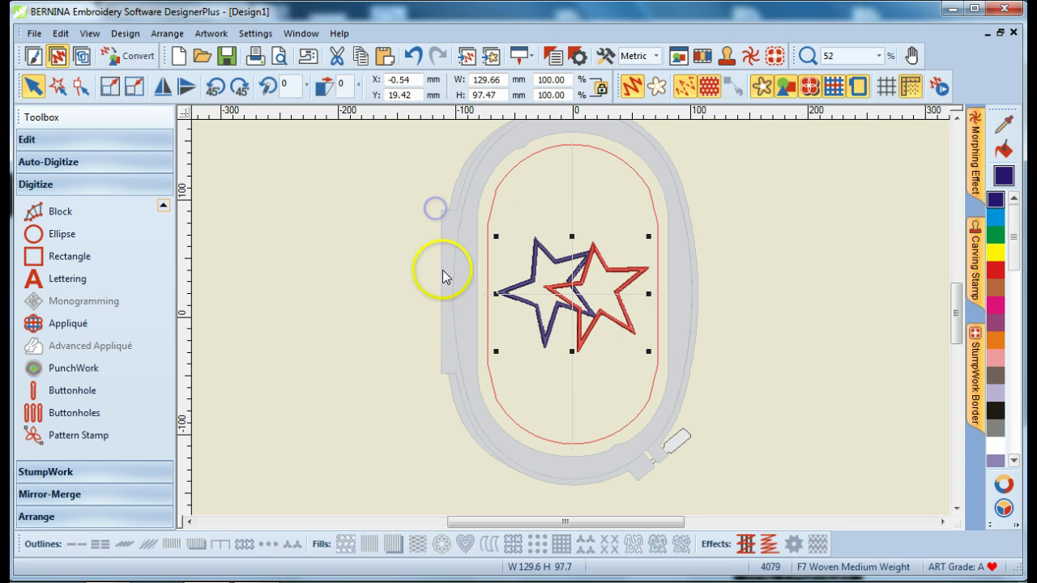
left_click(68, 139)
left_click(163, 405)
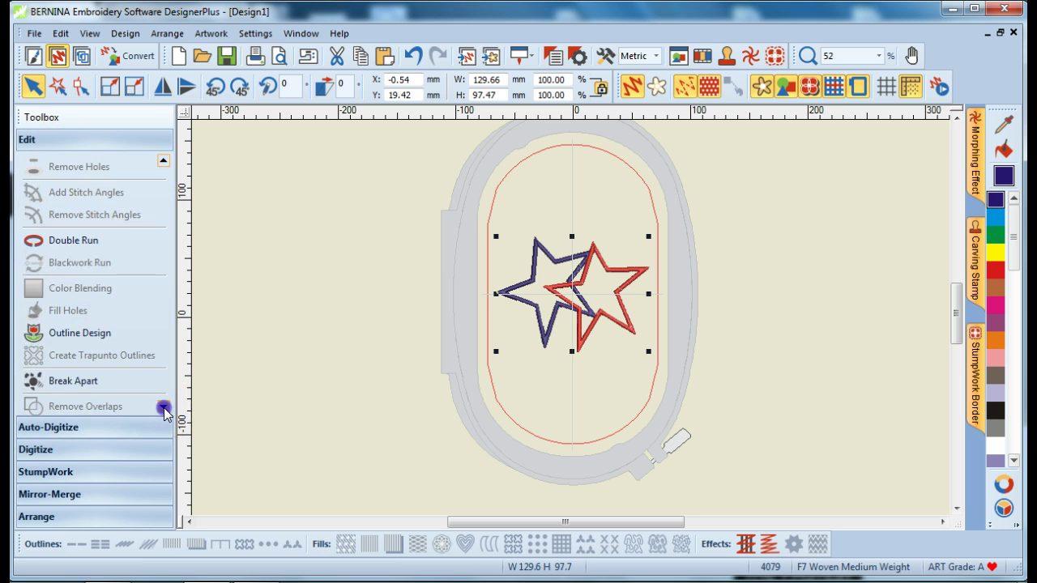
left_click(162, 406)
left_click(163, 406)
left_click(91, 393)
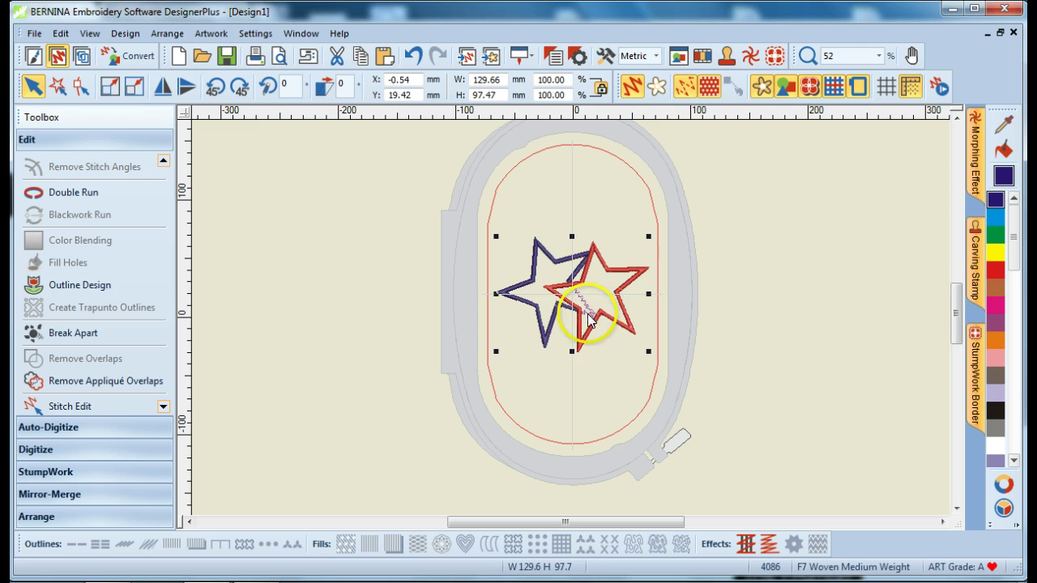
left_click(637, 416)
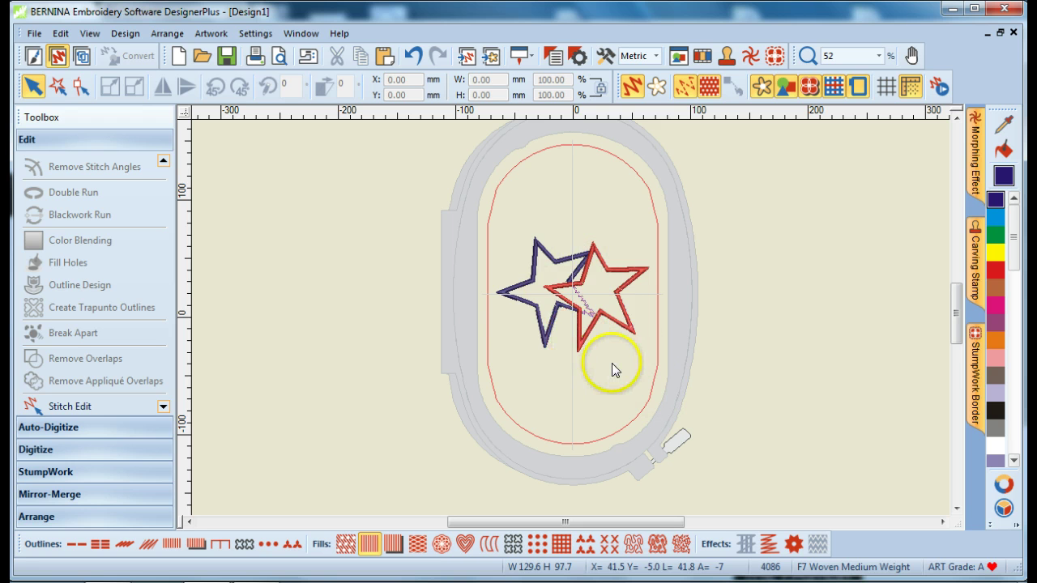
Open Print Preview with Artistic view off and Appliqué patterns kept checked in Options.
left_click(36, 34)
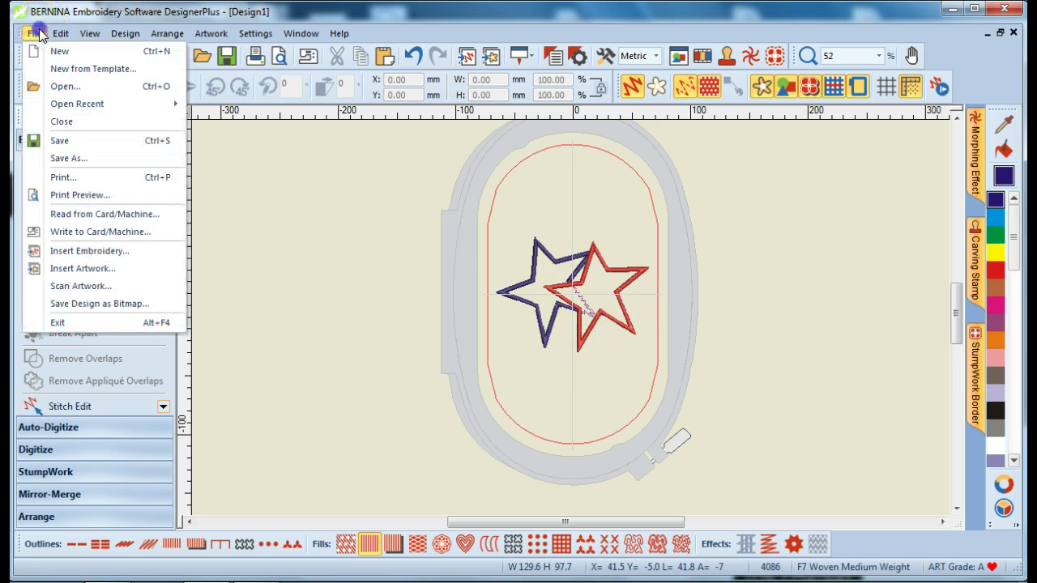
left_click(86, 194)
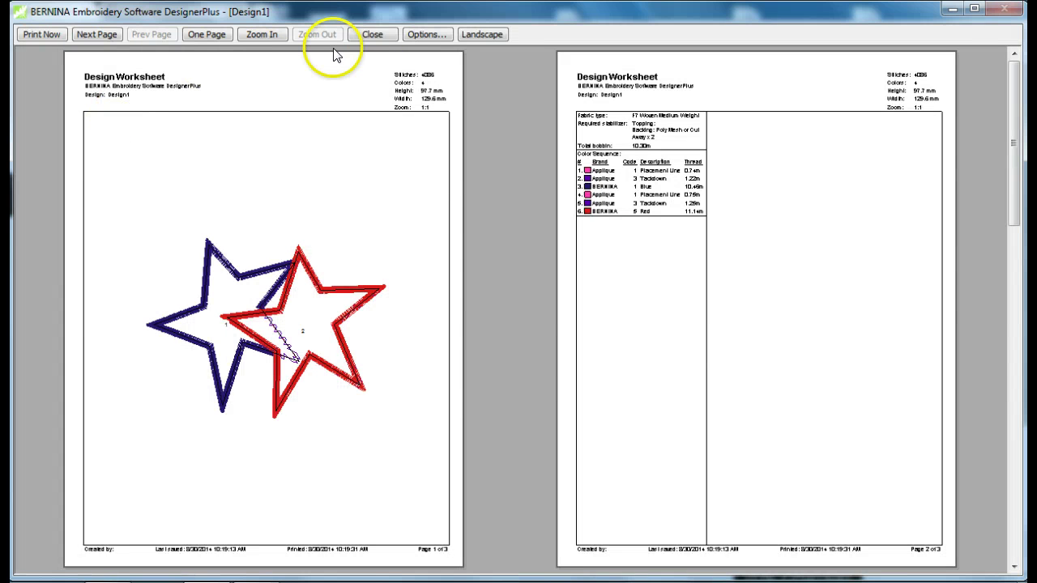
left_click(414, 35)
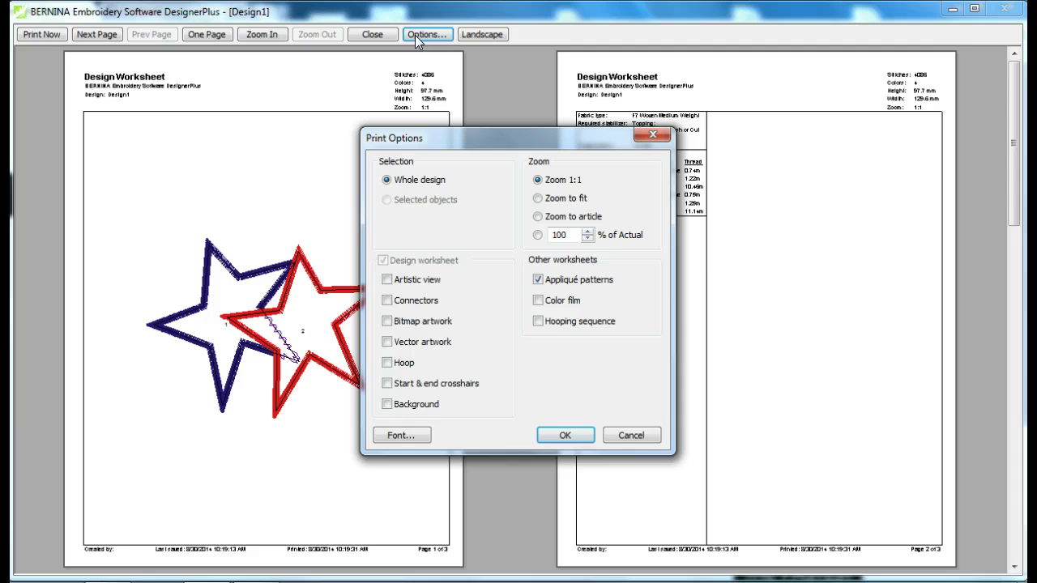
left_click(387, 282)
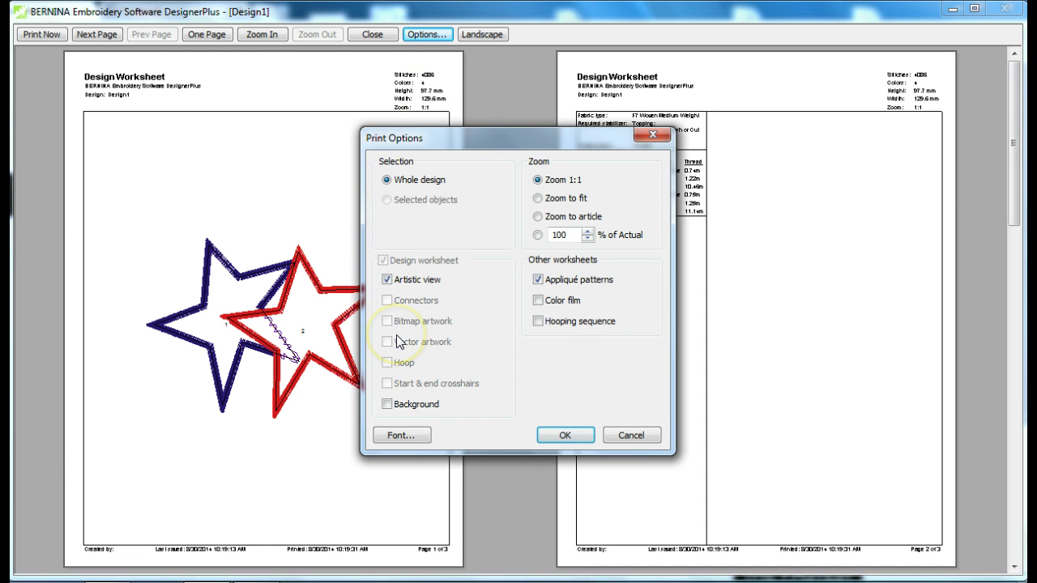
left_click(387, 282)
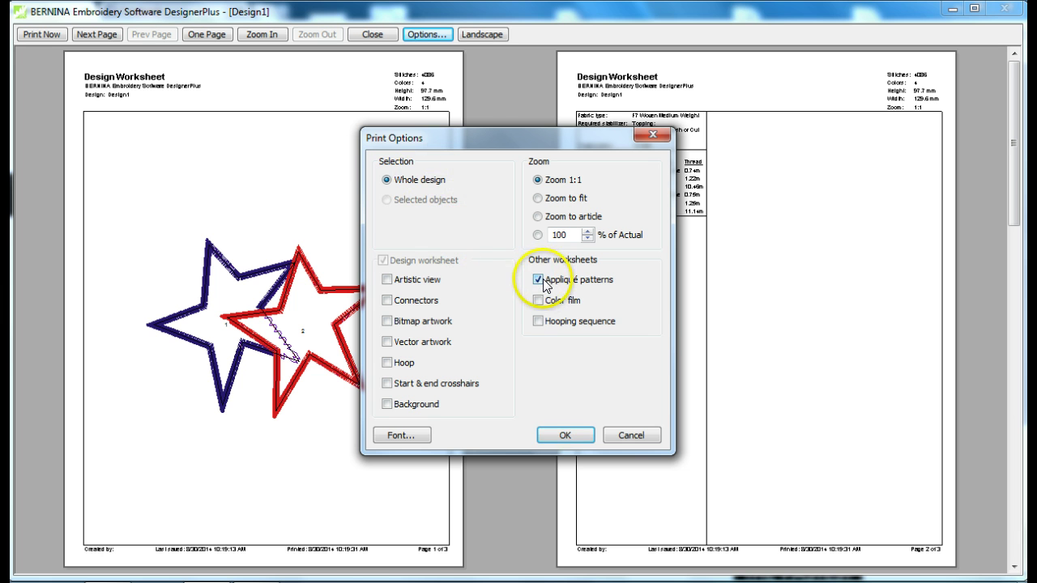
left_click(550, 438)
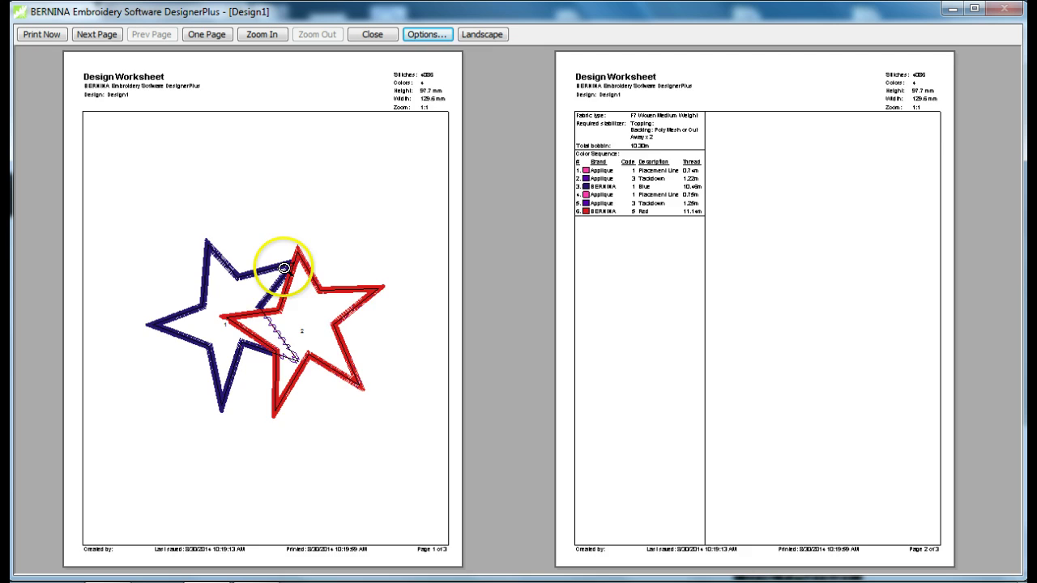
left_click(281, 324)
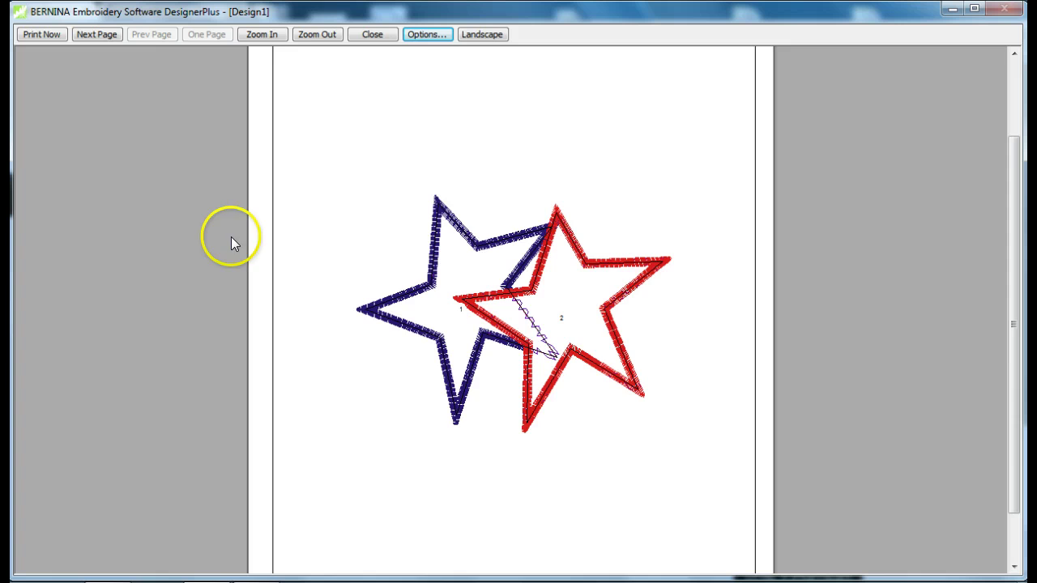
left_click(316, 34)
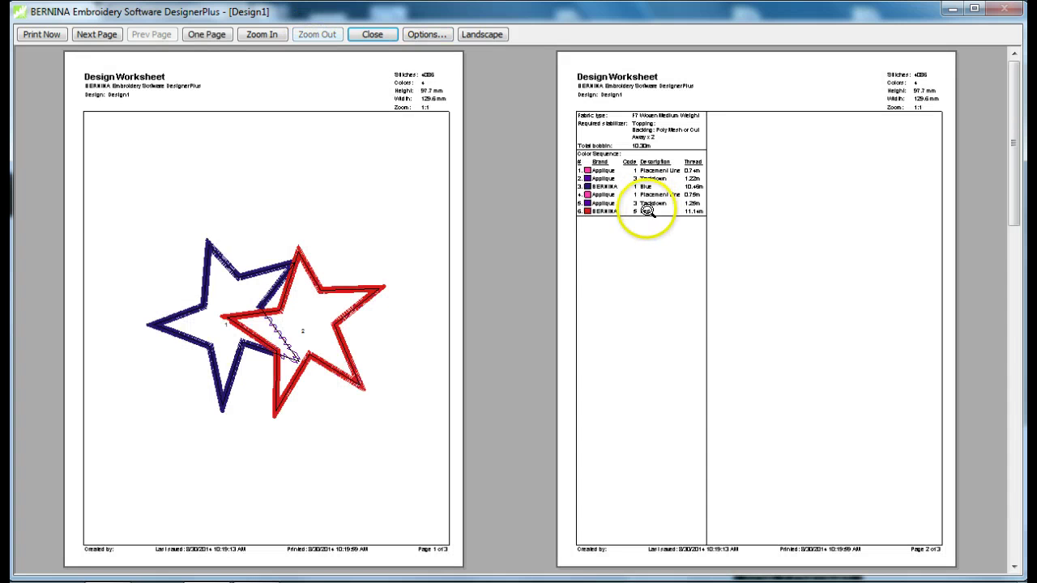
left_click(106, 34)
Zoom into the Appliqué Patterns page, scroll through both star templates, then close the preview.
left_click(688, 221)
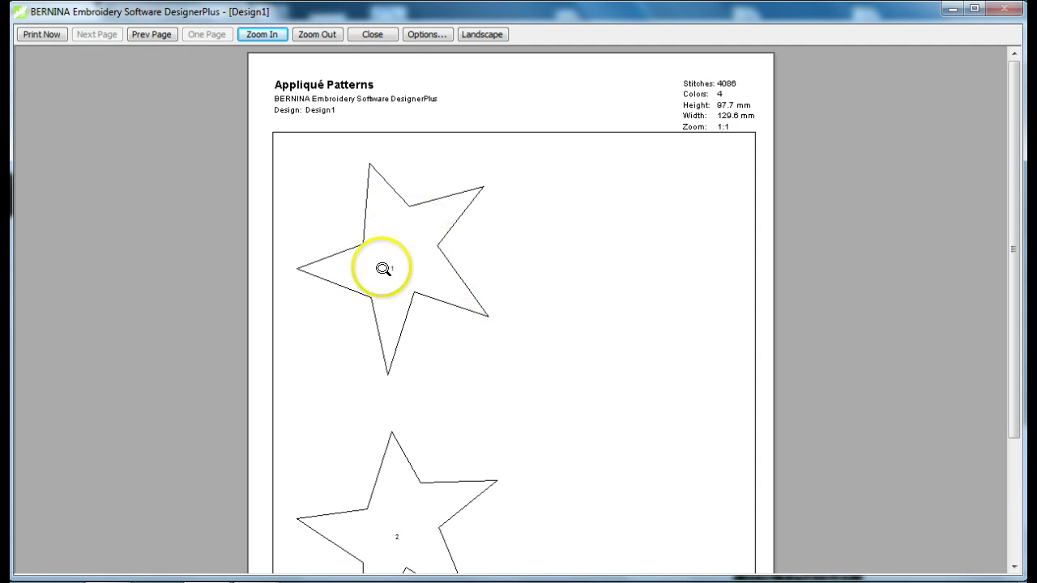
left_click_drag(1016, 148, 1025, 216)
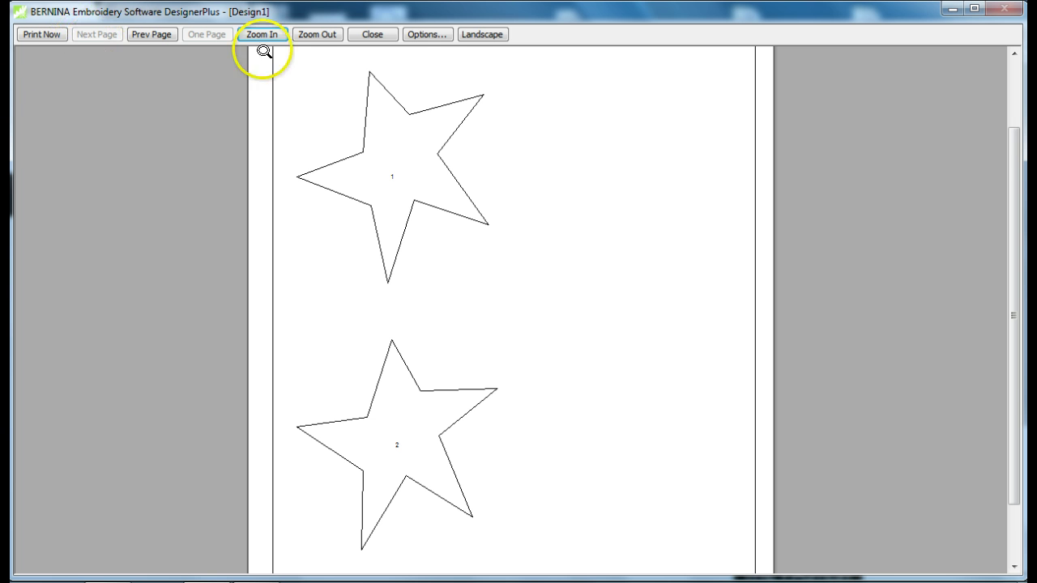
left_click(388, 32)
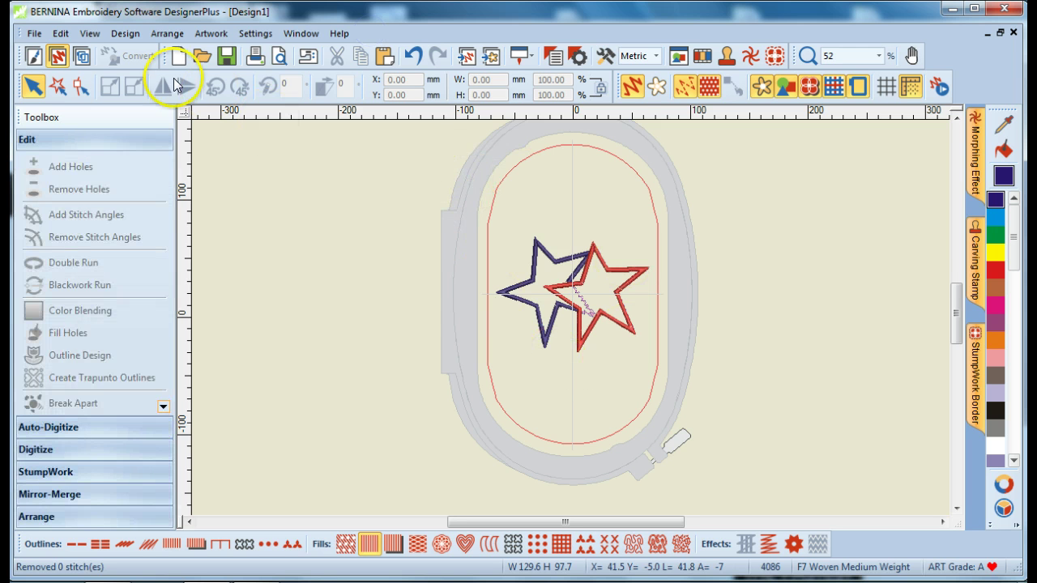
left_click(36, 36)
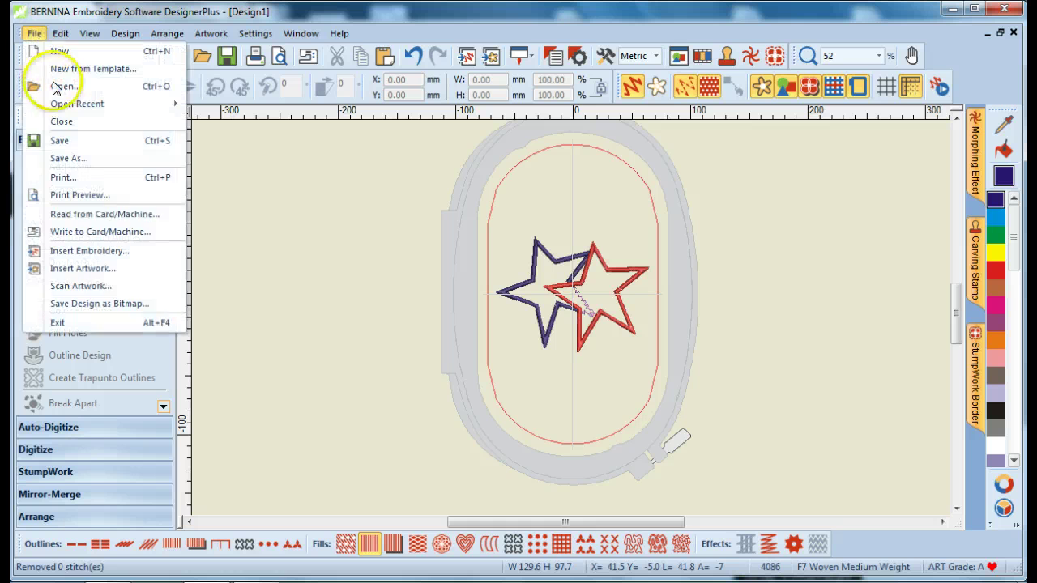
left_click(133, 231)
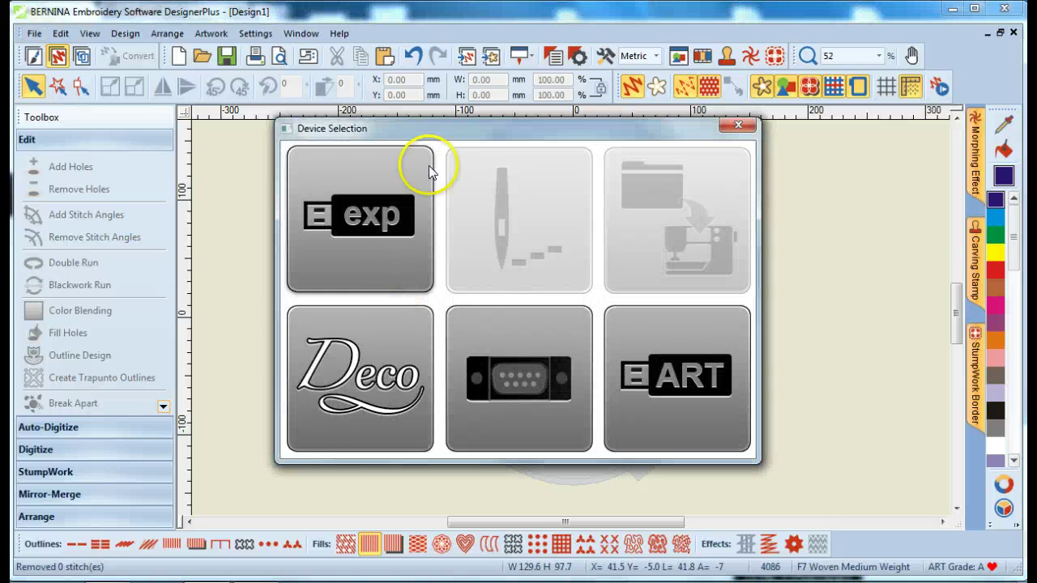
left_click(747, 126)
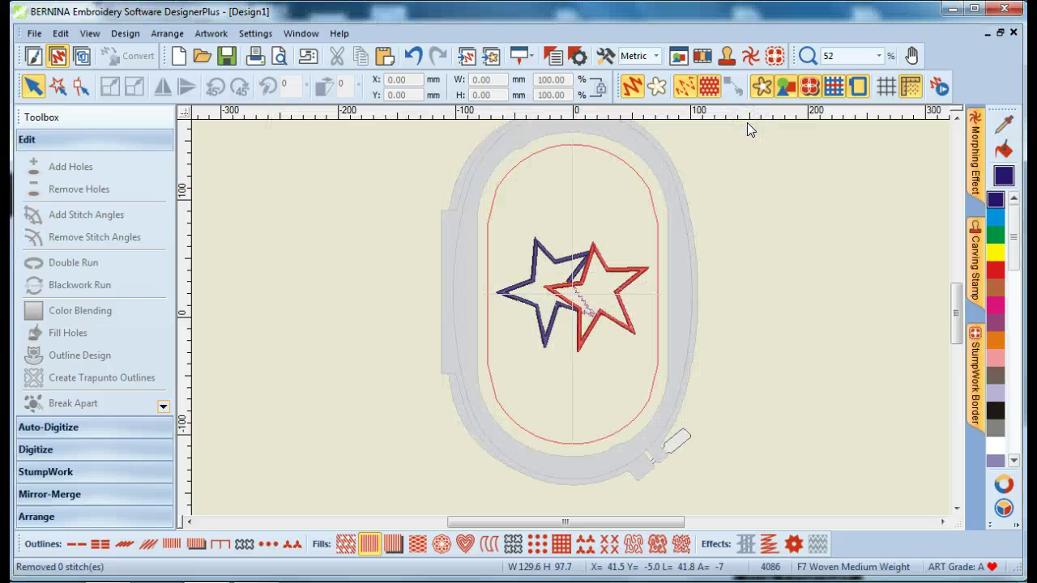